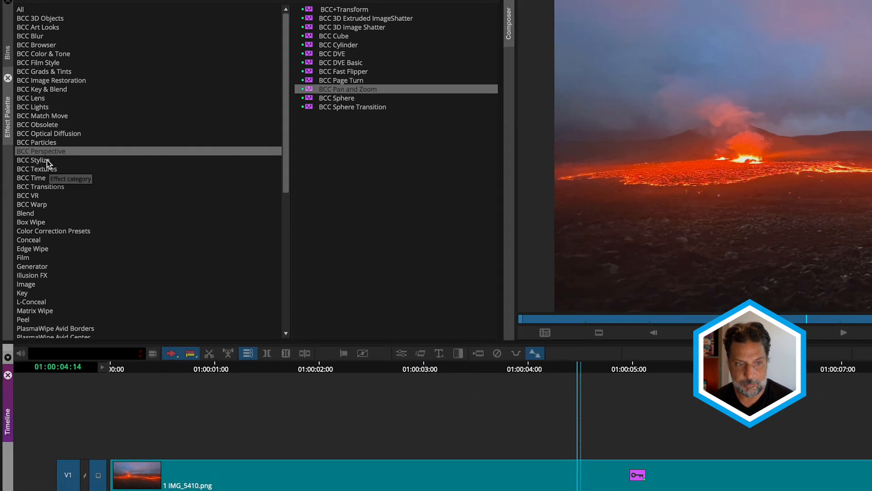
Apply the BCC Pan and Zoom effect to the IMG_5410.png clip on V1 and play it from the start.
click(309, 90)
drag(309, 90, 475, 474)
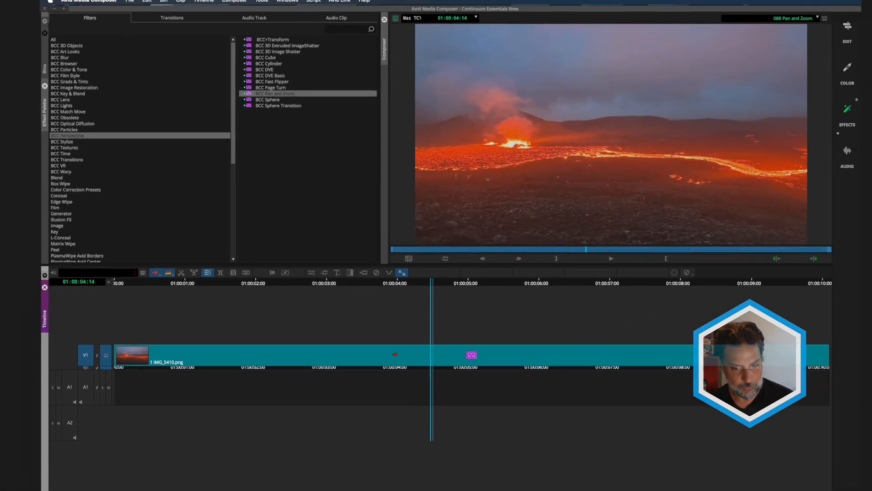
key(Home)
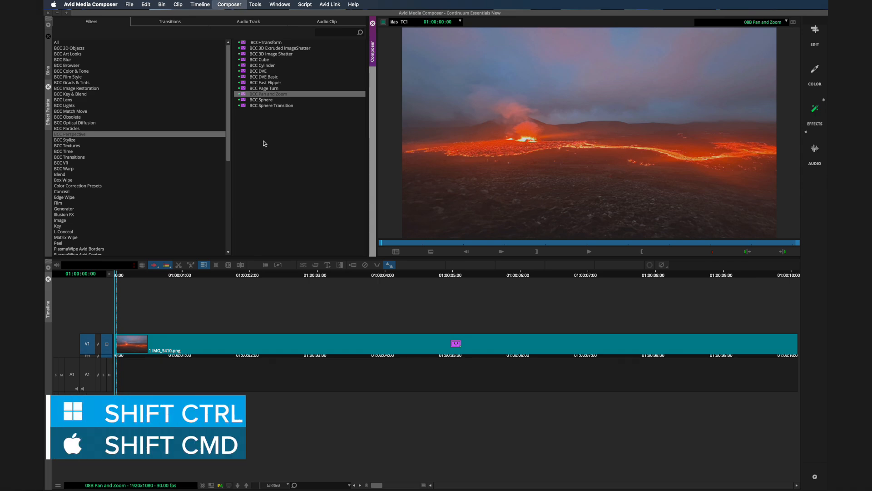
key(shift+super+f)
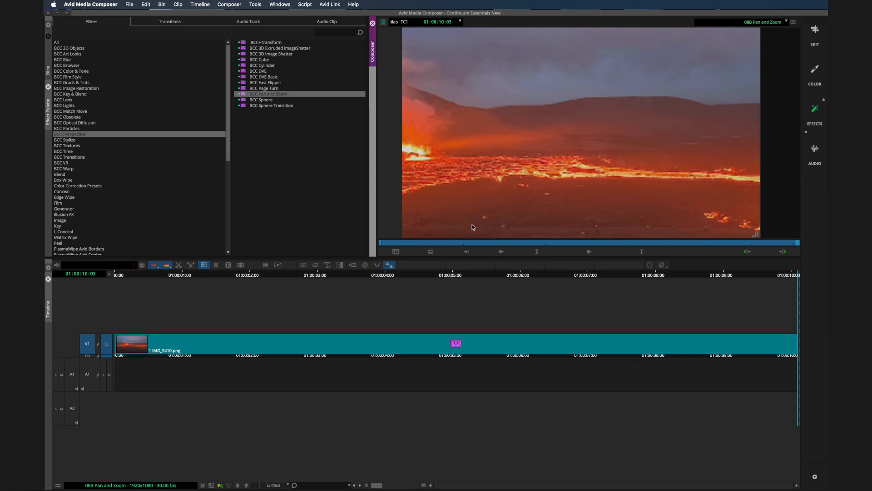
Switch the timeline's video quality to full quality (green) and open the Pan and Zoom parameters with the playhead at the clip's start.
click(220, 485)
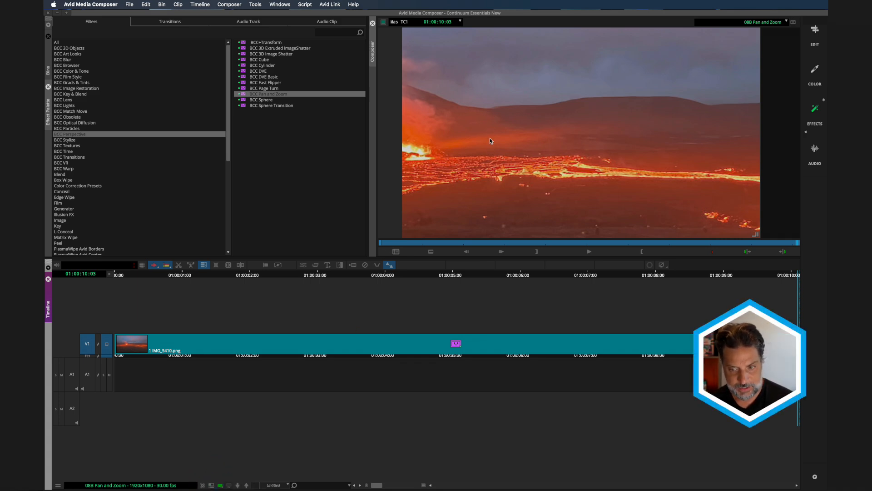
click(434, 243)
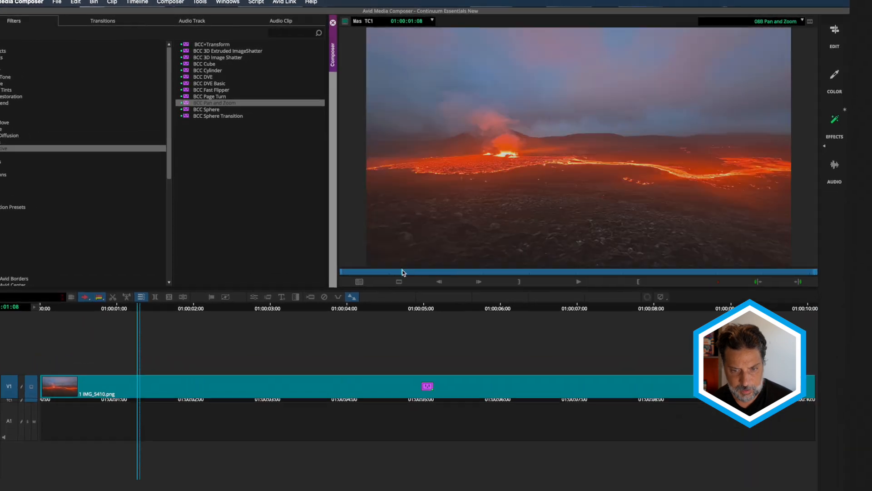
drag(402, 271, 318, 277)
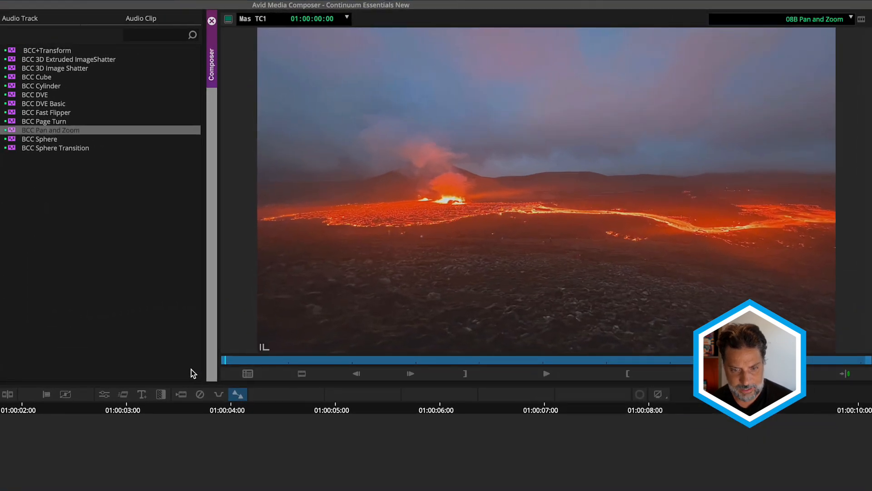
click(104, 394)
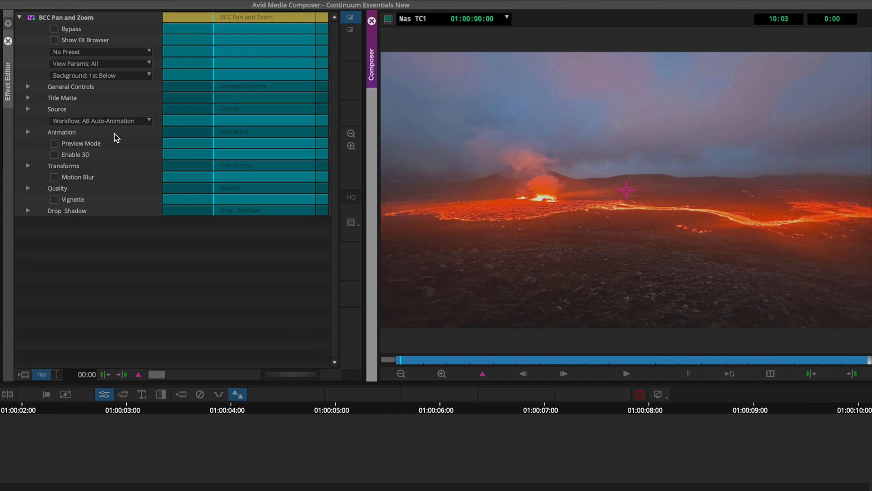
Play the Setup A view in Preview Mode, return to the clip's start and switch Preview Mode off.
click(54, 144)
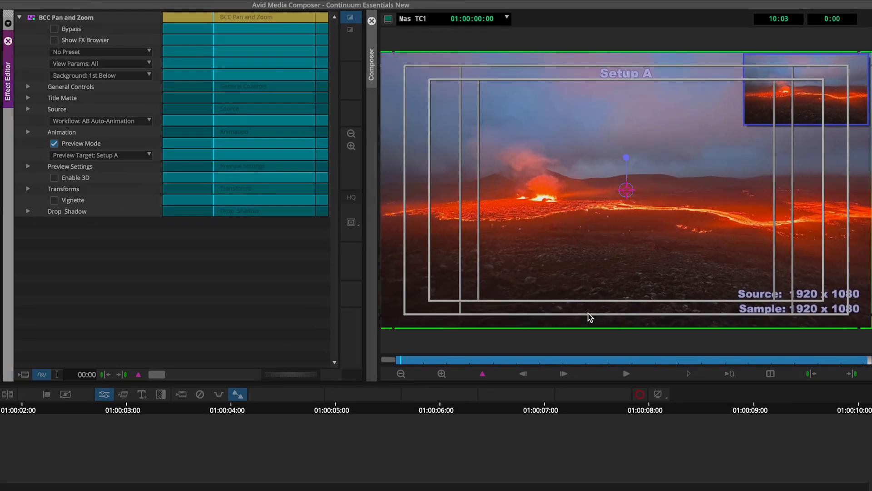
click(624, 373)
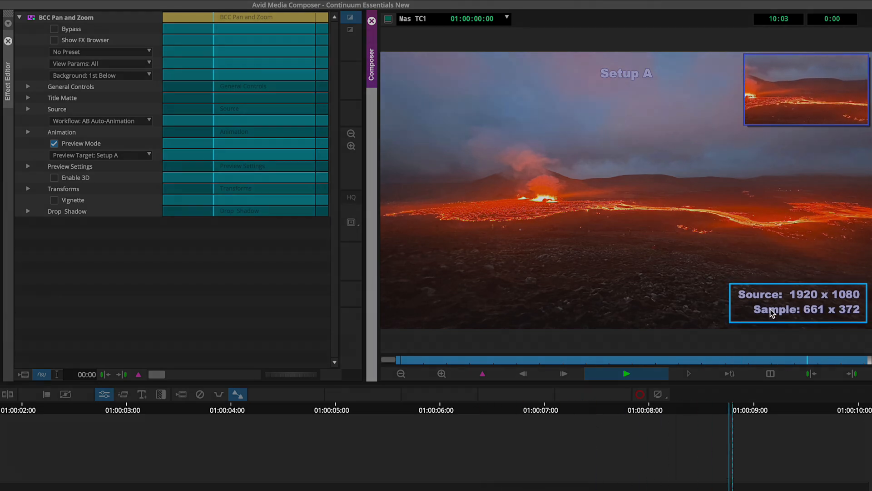
drag(439, 358, 353, 359)
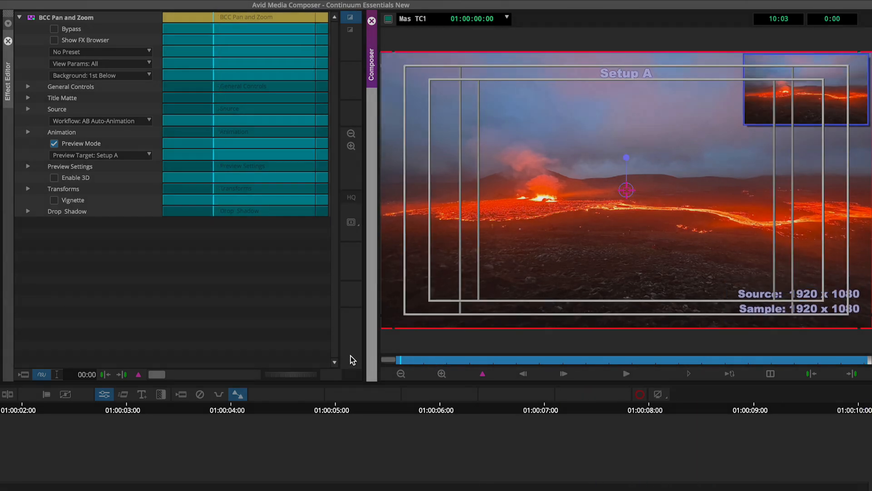
click(54, 143)
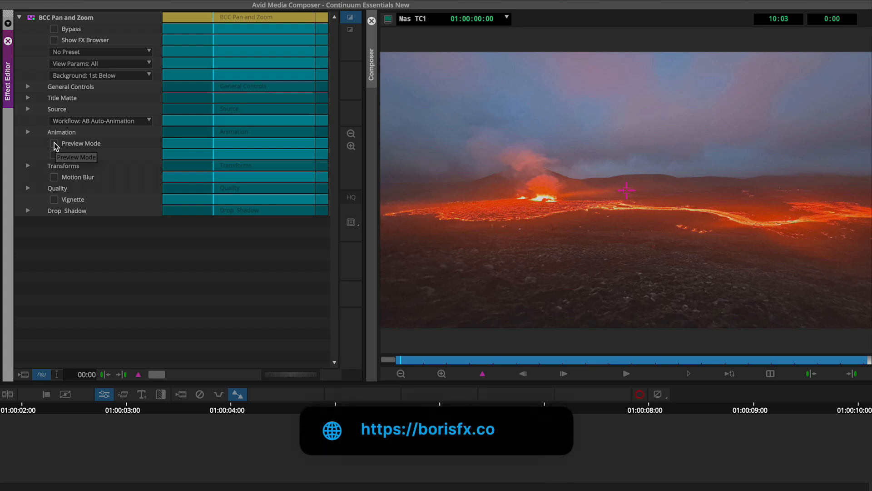
click(424, 335)
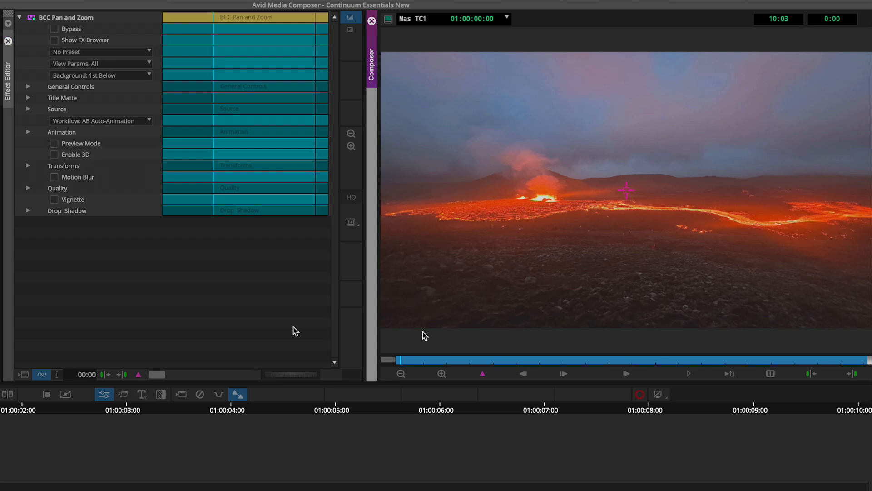
Set the animation's Hold Start and Hold End to 0 and play the move through.
click(28, 132)
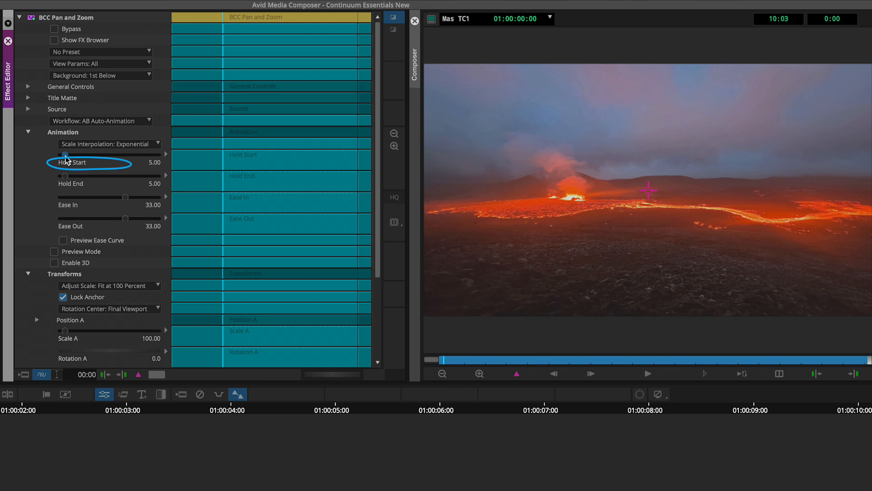
drag(66, 157, 60, 175)
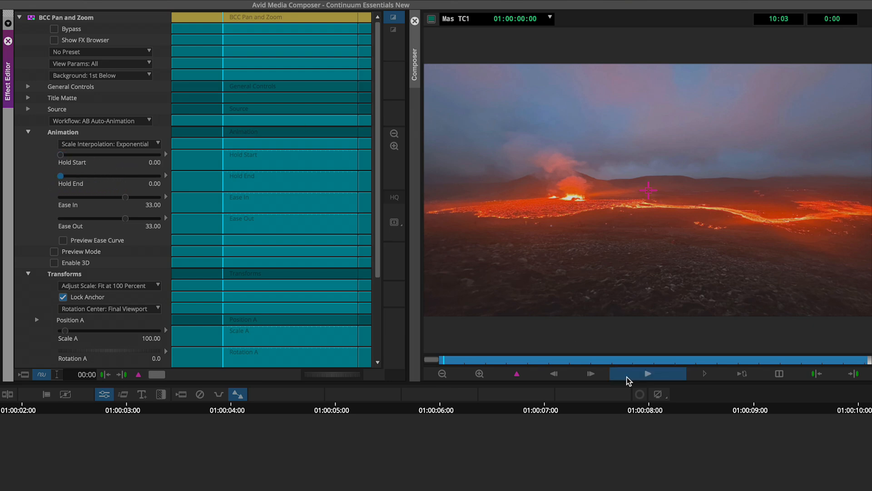
click(648, 374)
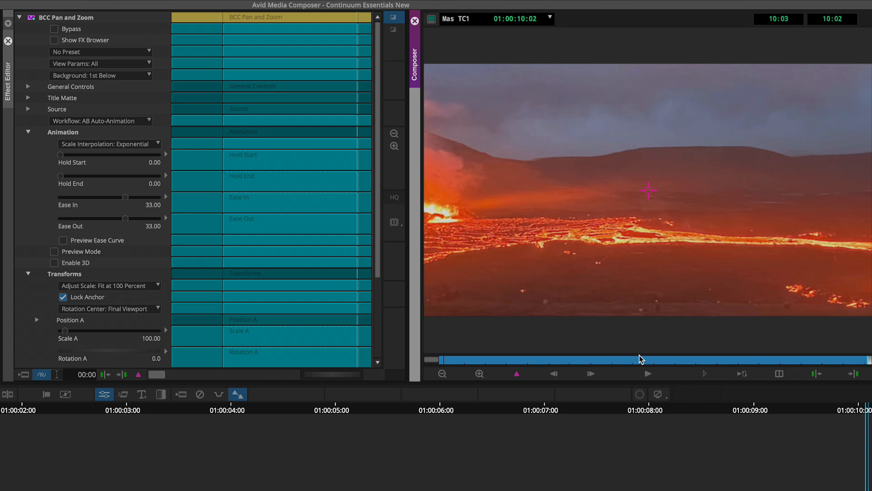
key(Home)
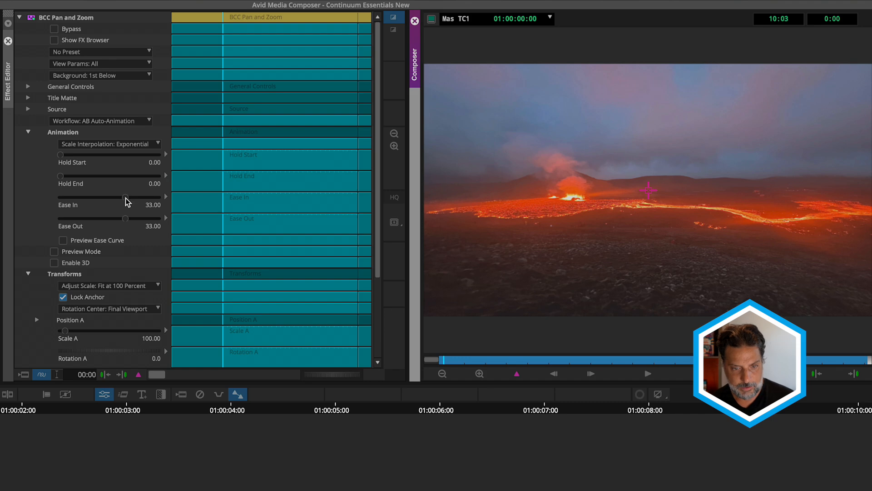
Preview the ease curve with Ease In and Ease Out set to -33, and turn the curve preview off.
click(63, 240)
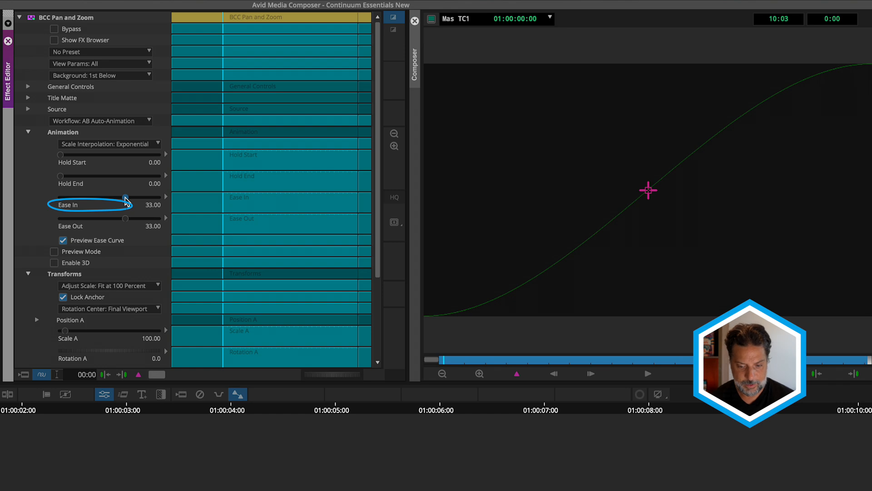
text(-33)
key(Return)
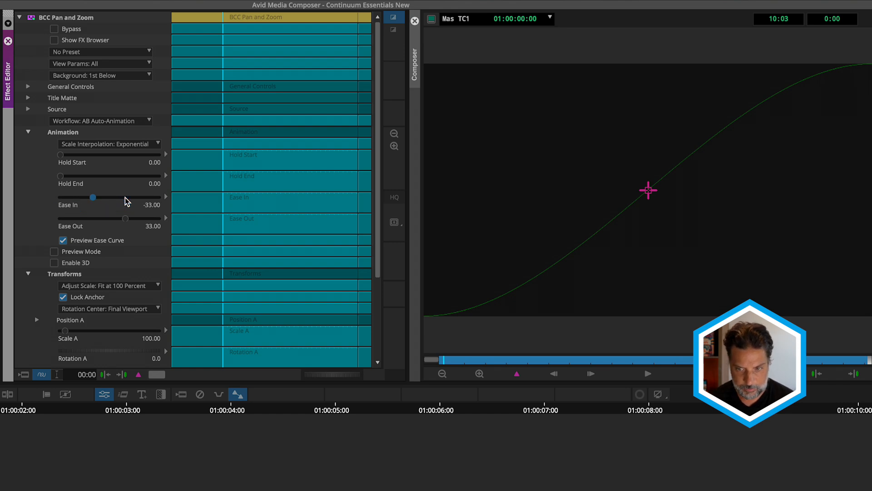
click(125, 219)
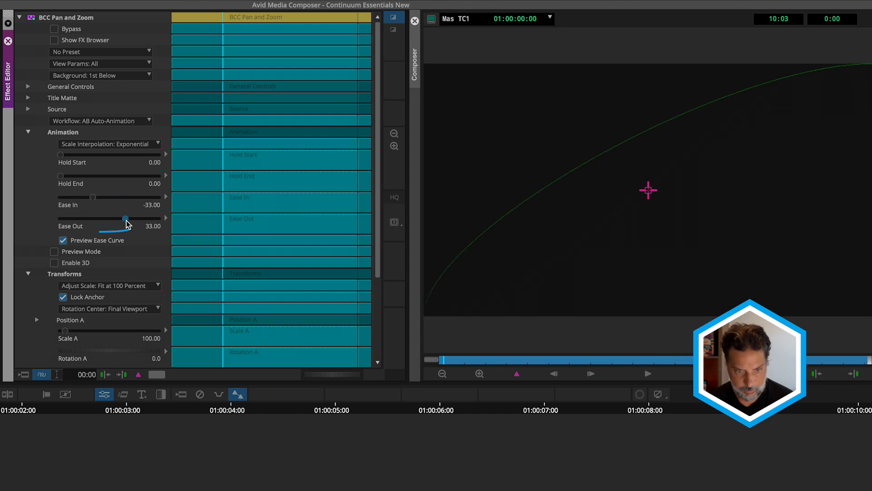
text(-33)
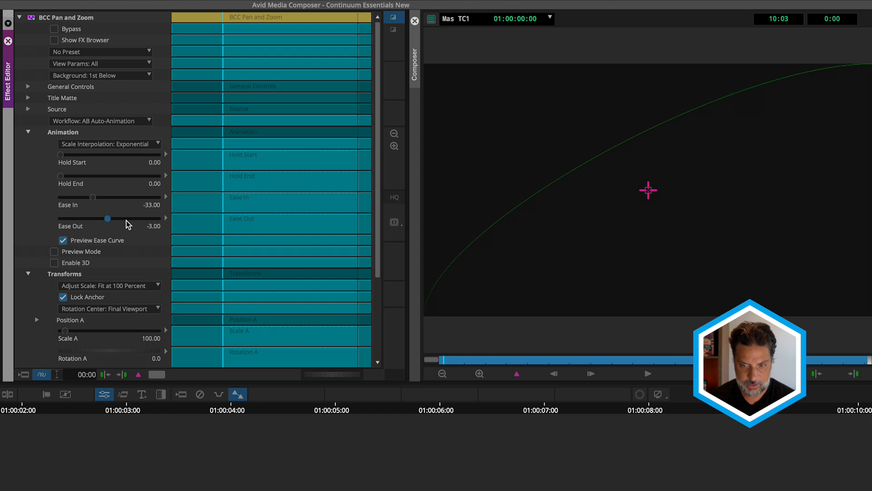
key(Return)
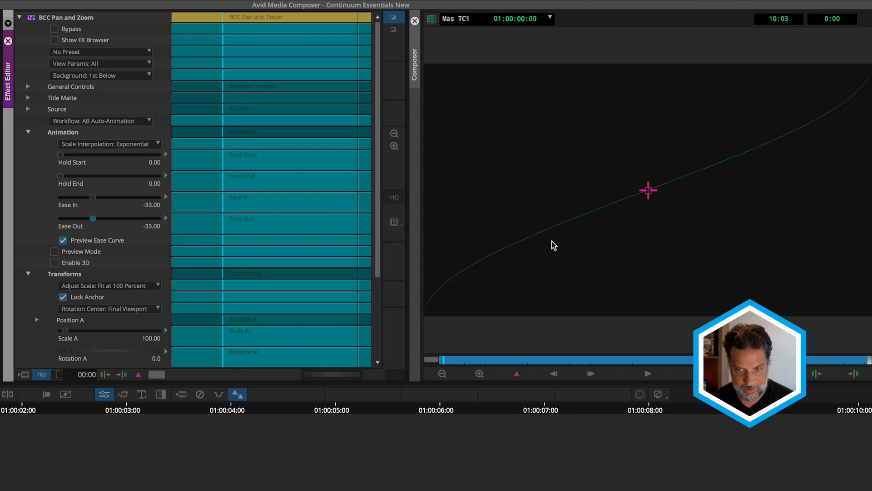
click(63, 243)
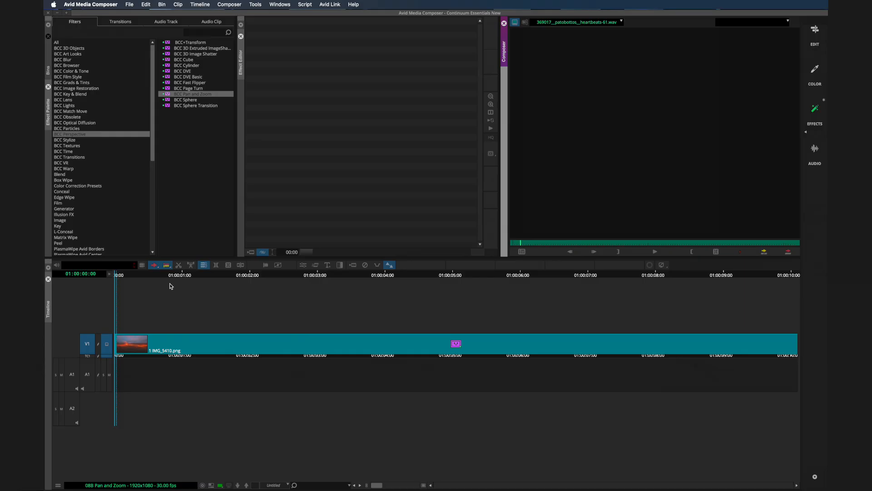
click(170, 282)
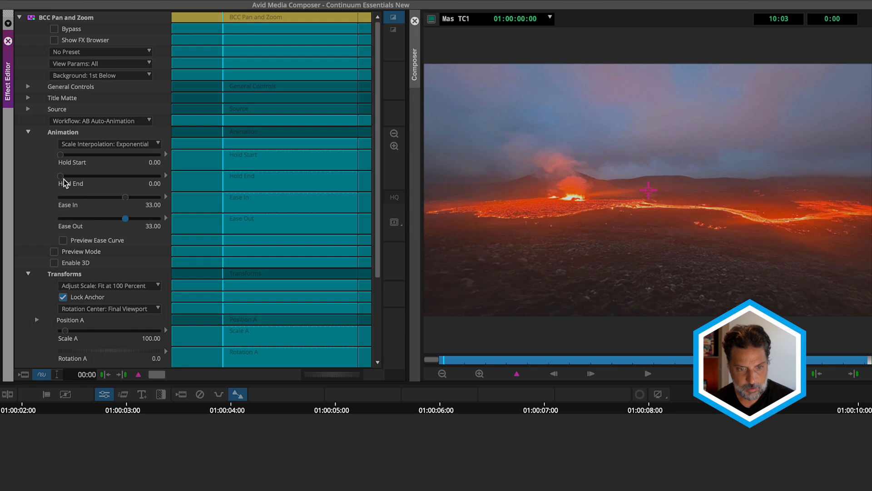
Move the Position B point toward the right of the image, to about X 283 and Y -2.
click(27, 132)
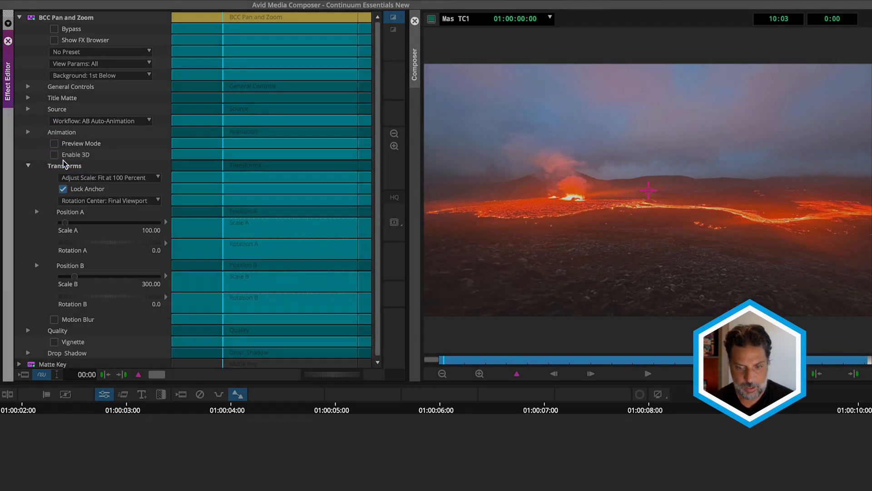
drag(496, 361, 736, 359)
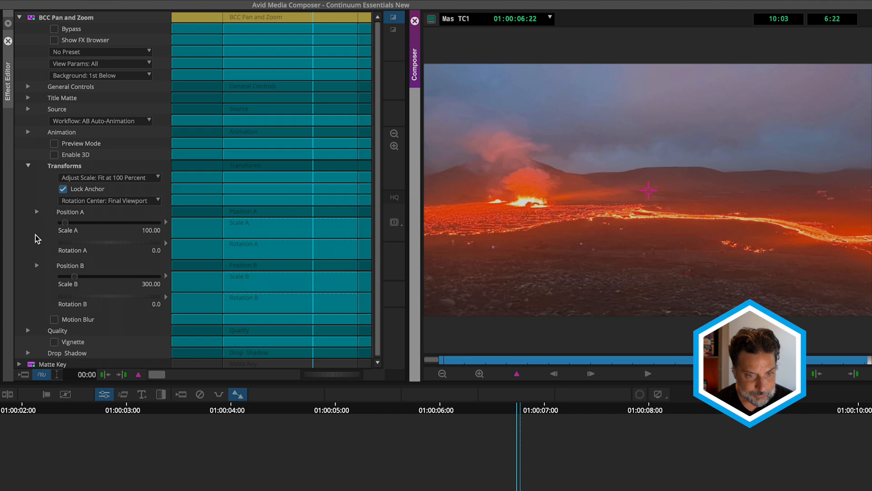
click(35, 260)
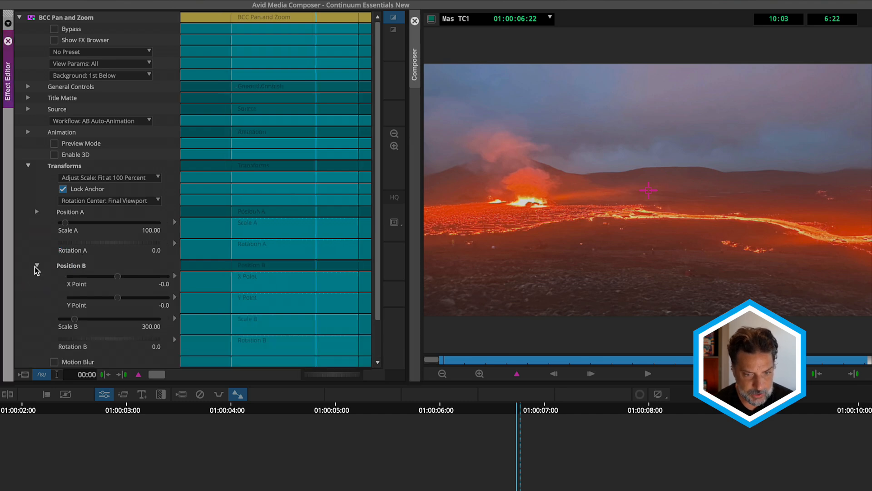
drag(117, 277, 118, 277)
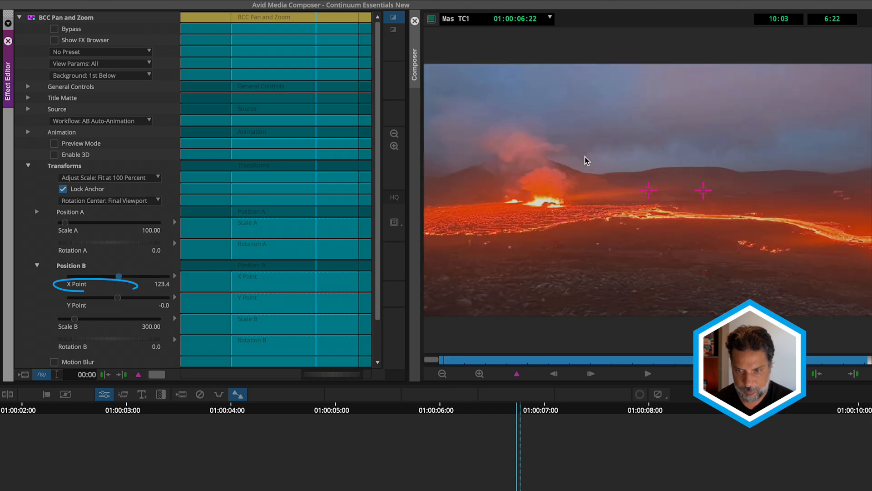
mouse_move(652, 186)
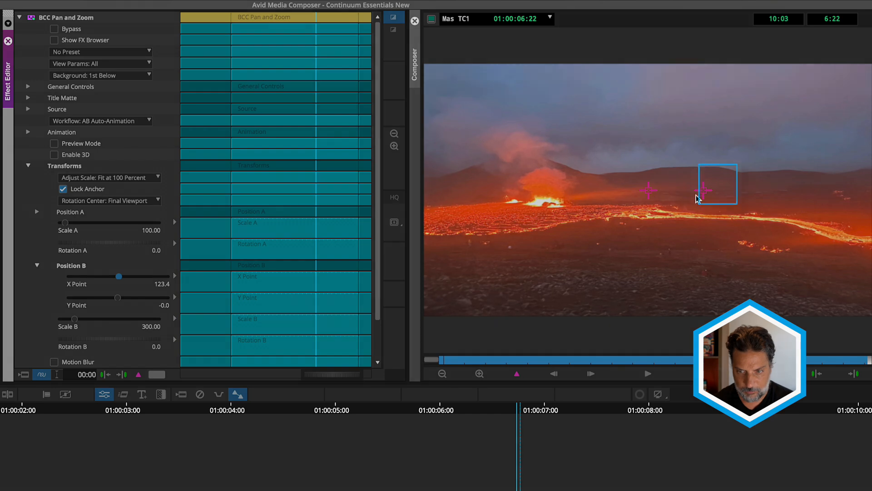
mouse_move(705, 193)
drag(704, 192, 776, 193)
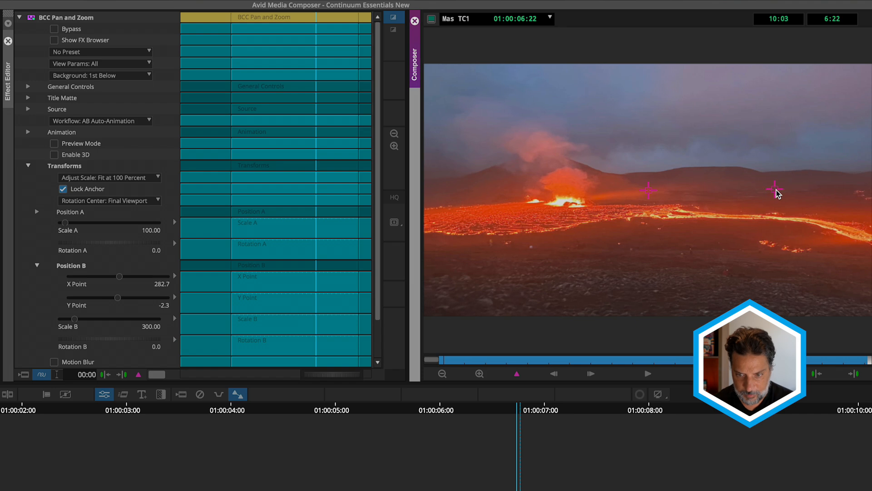
At the end of the move, reposition the Position B point to about X 389 and Y 23, and play the result.
click(646, 373)
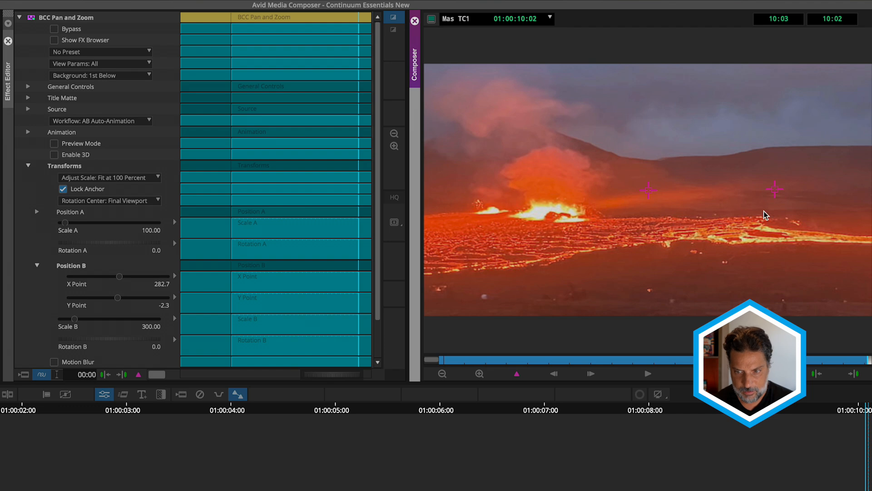
drag(774, 190, 824, 200)
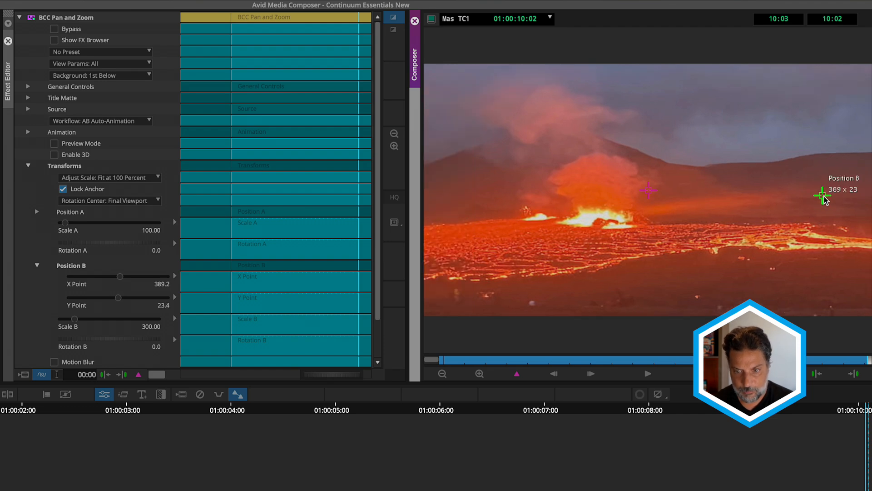
click(648, 373)
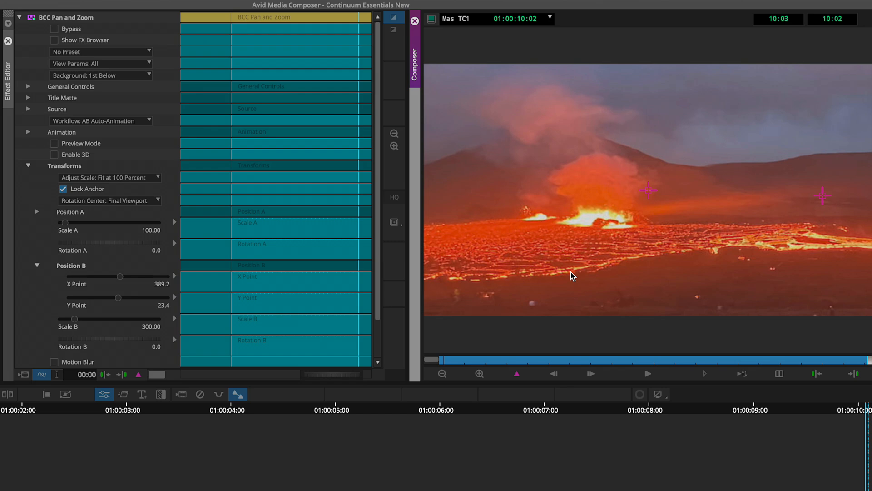
Set Scale B to 200 and play the move from the clip's start.
drag(474, 357, 445, 361)
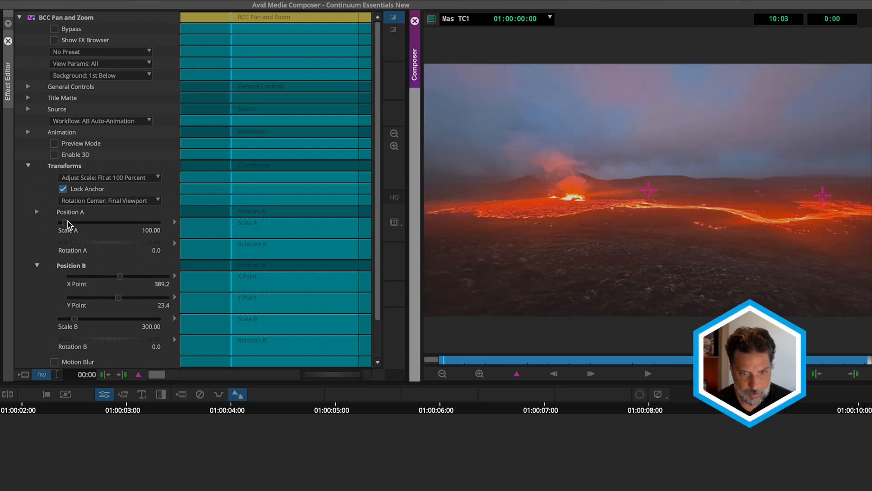
click(74, 318)
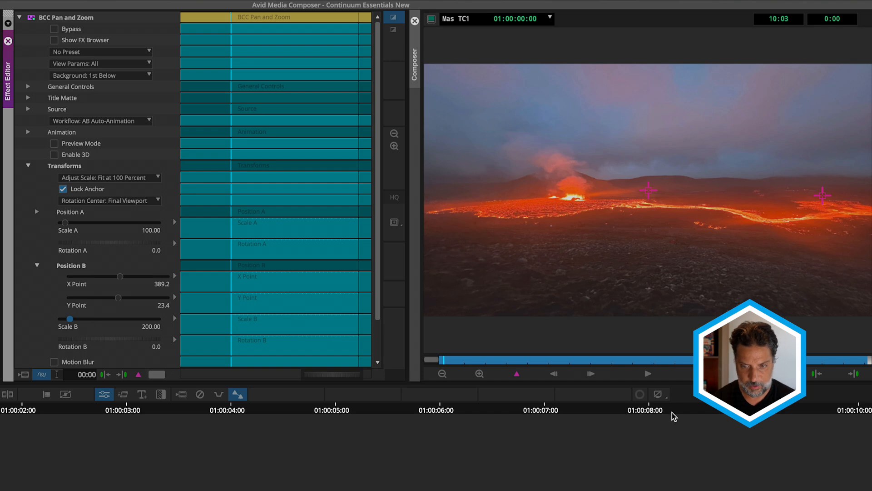
click(659, 376)
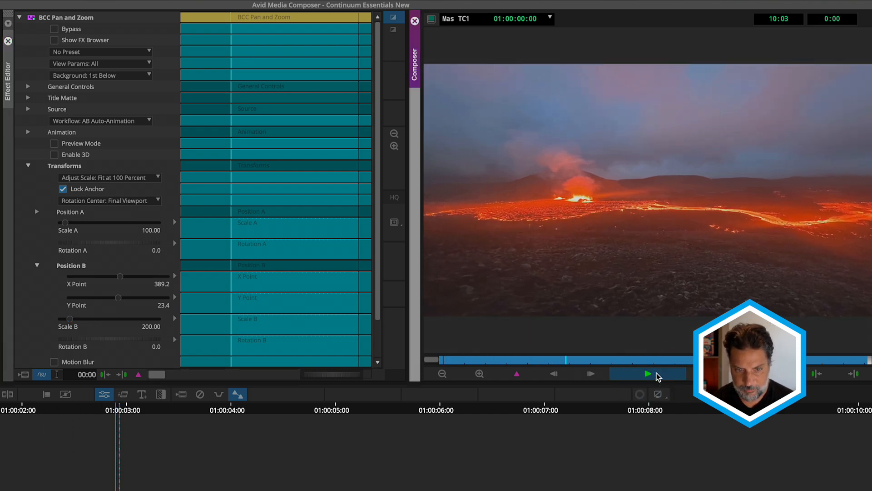
Enable 3D for the effect, set Spin B to 52 and Tumble B to 53, and play the move.
click(658, 375)
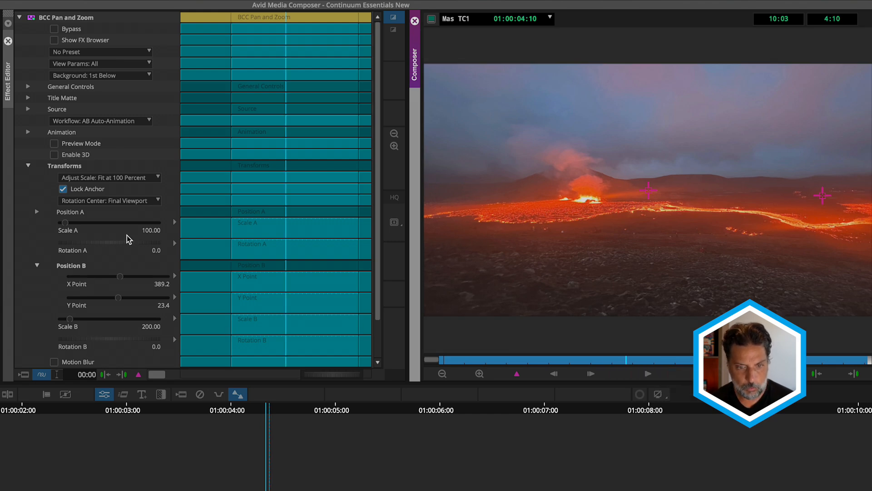
drag(99, 341, 105, 339)
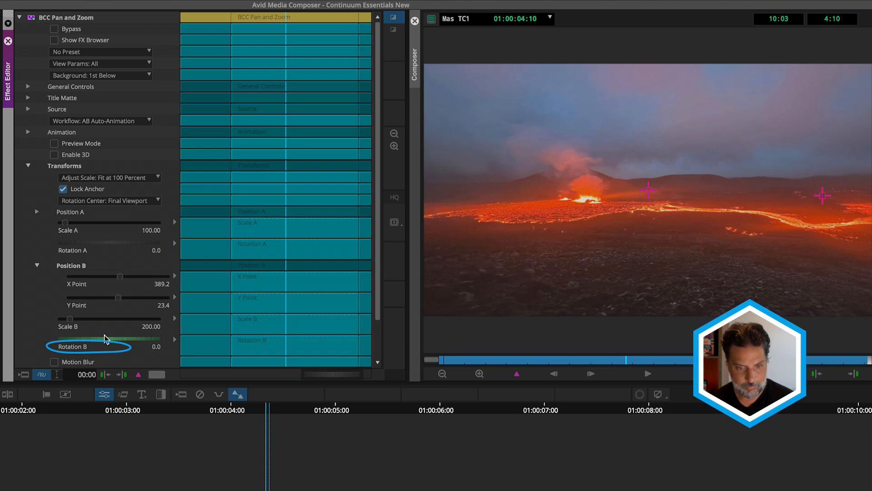
click(54, 155)
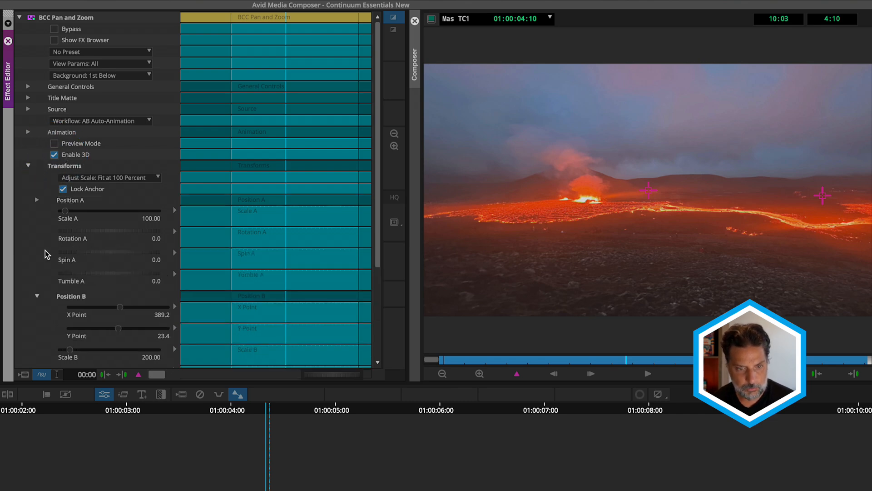
scroll(40, 256, down, 5)
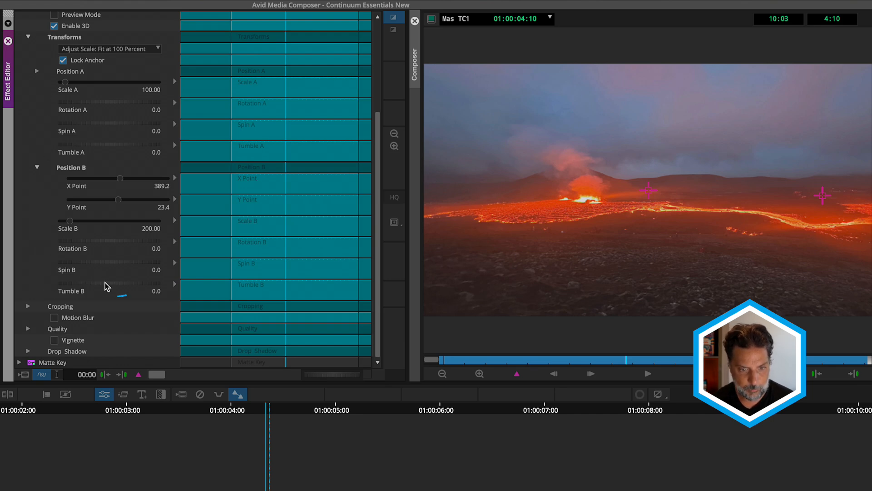
mouse_move(106, 286)
mouse_down()
mouse_move(93, 287)
mouse_move(135, 282)
mouse_move(89, 265)
mouse_move(144, 258)
mouse_up()
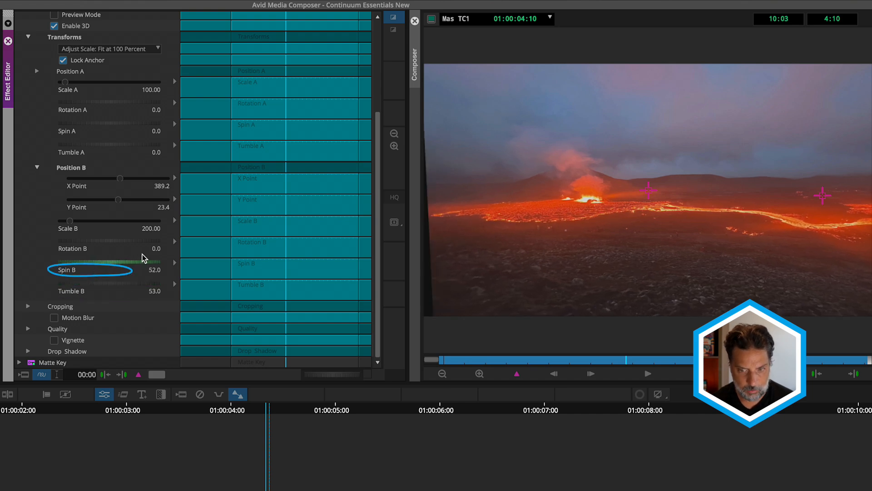
click(676, 372)
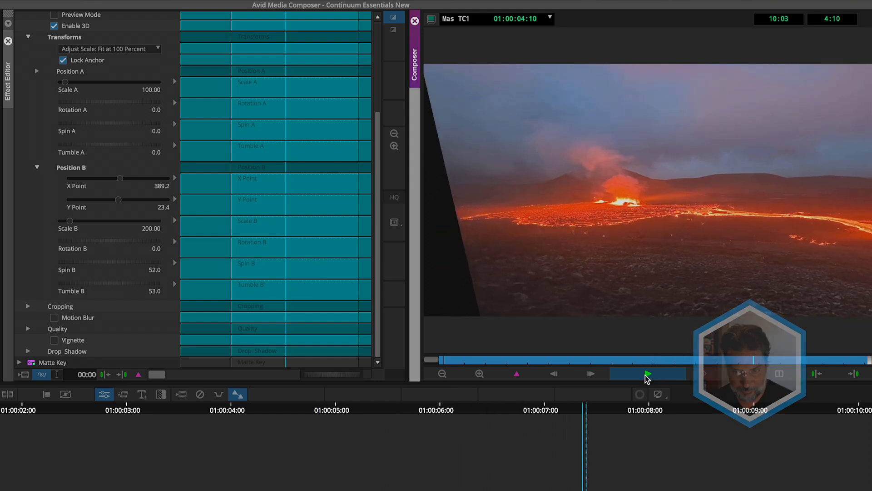
Reset both Spin B and Tumble B to 0.
click(109, 267)
text(0)
key(Tab)
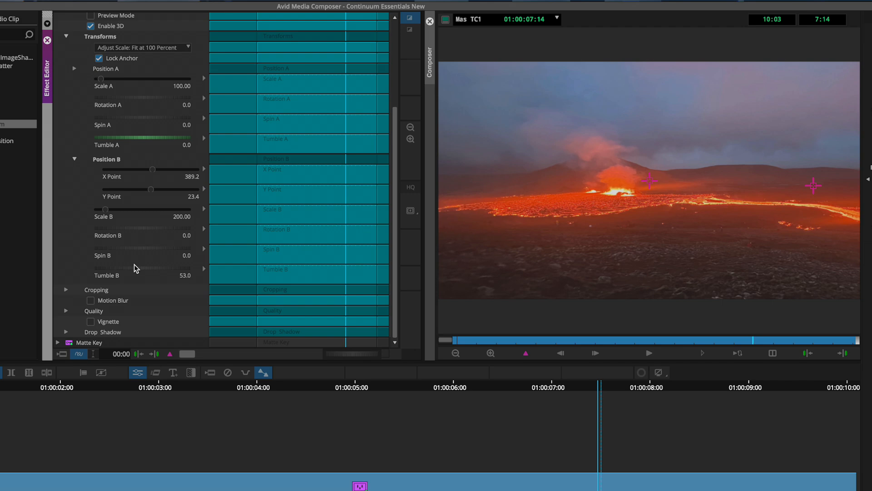
click(101, 284)
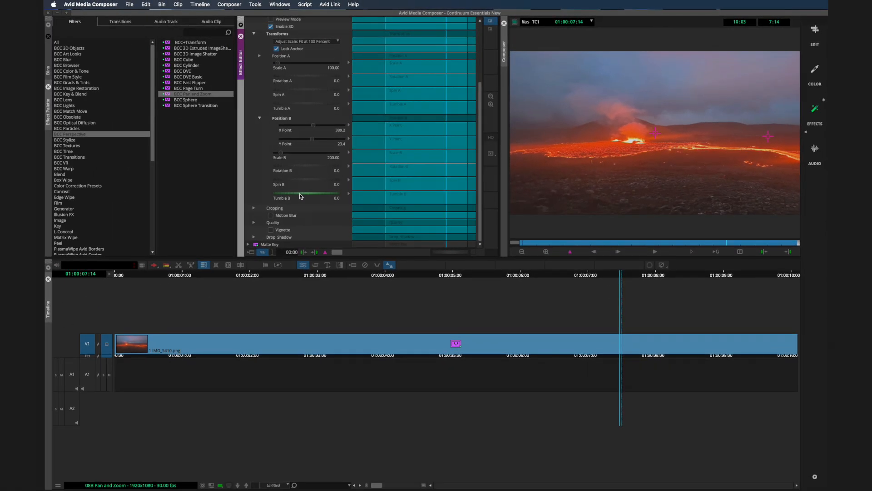
Remove the BCC Pan and Zoom effect from the volcano clip on V1, at about the five-second mark.
click(456, 274)
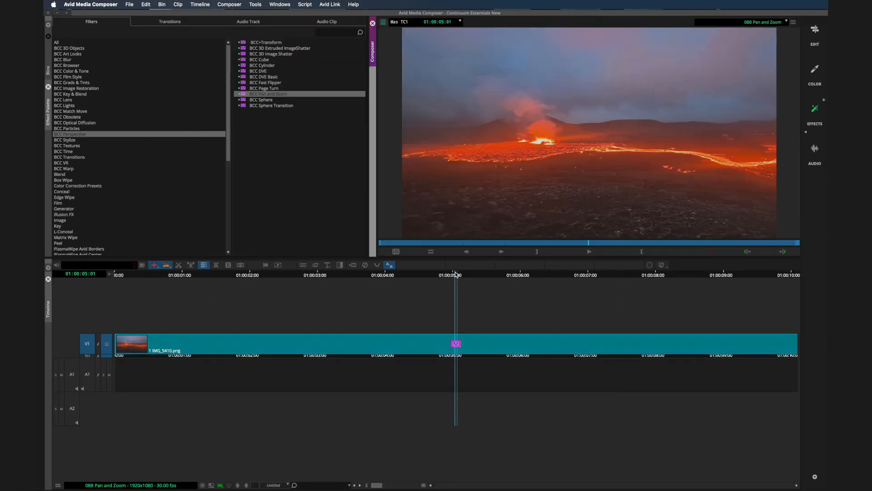
click(365, 265)
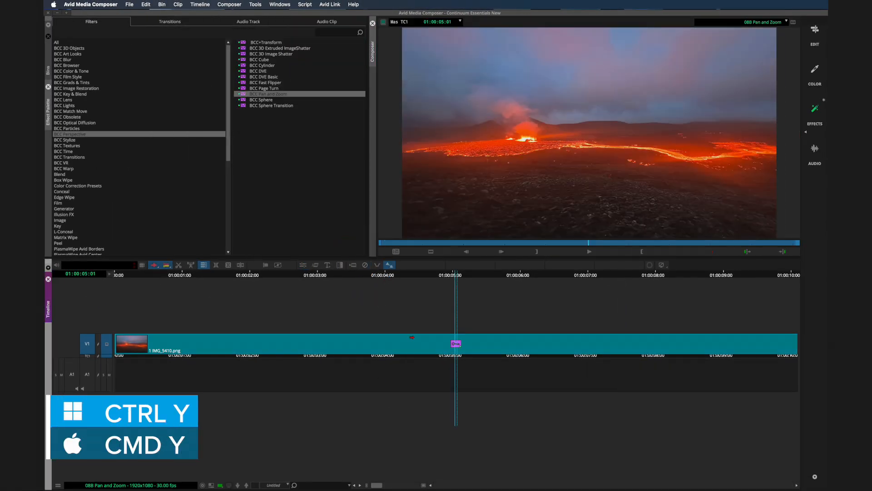
Add a second video track and apply BCC Pan and Zoom to the V2 filler above the volcano clip.
key(ctrl+y)
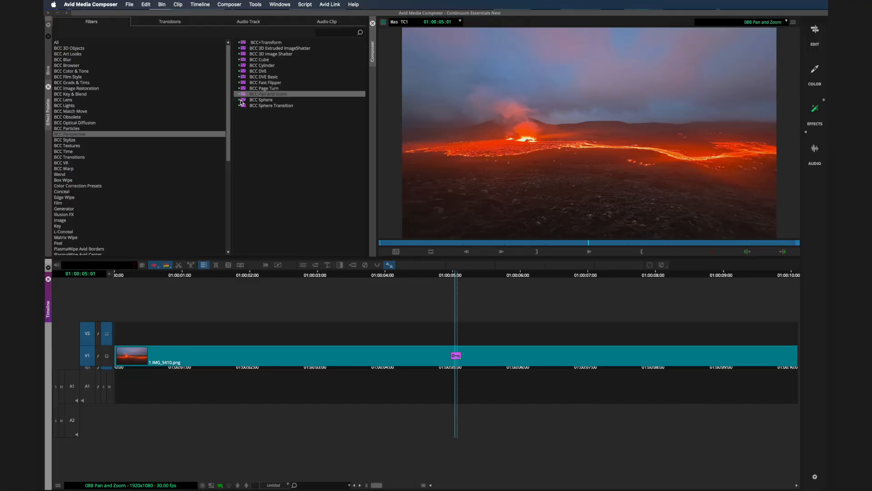
drag(253, 94, 231, 328)
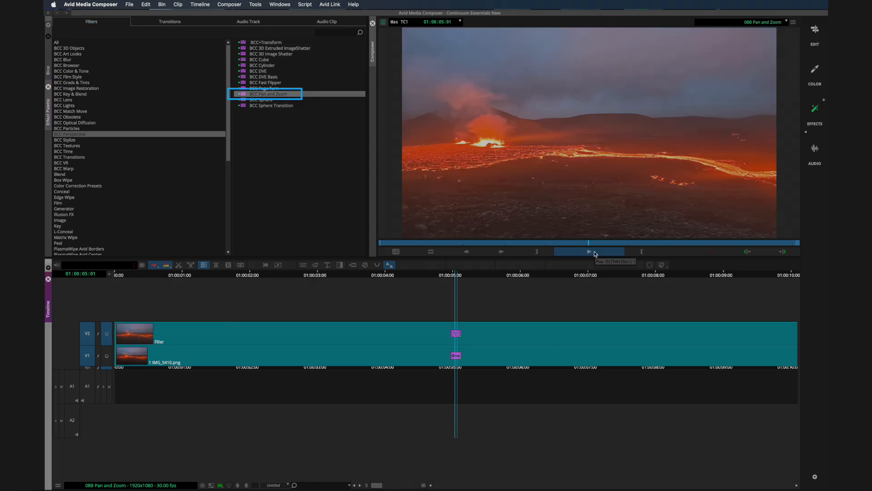